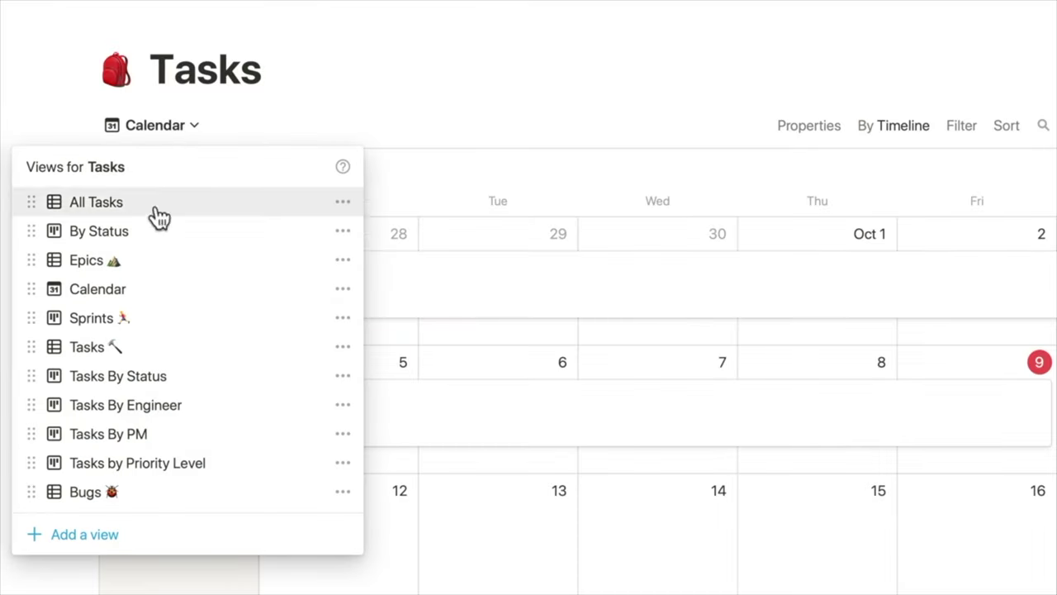
Step: Switch the Tasks database to the By Status board and move Apple Login into Complete
{"action": "left_click", "coordinate": [156, 231]}
{"action": "left_click_drag", "start_coordinate": [653, 281], "coordinate": [721, 216]}
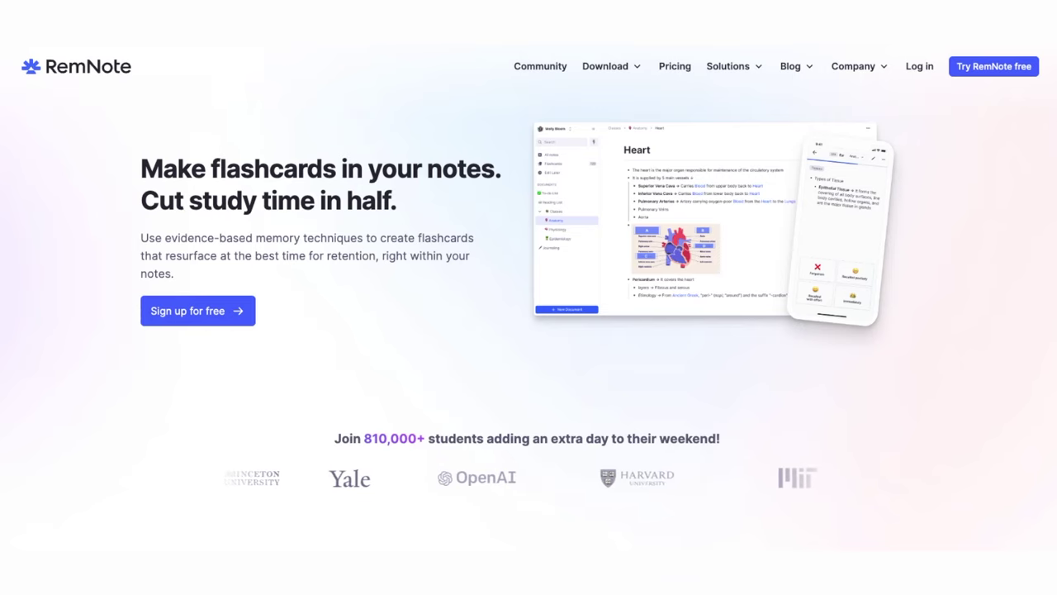
Step: Scroll the RemNote homepage past testimonials and study-tool cards to the offline and community sections
{"action": "scroll", "coordinate": [528, 330], "scroll_direction": "down", "scroll_amount": 1}
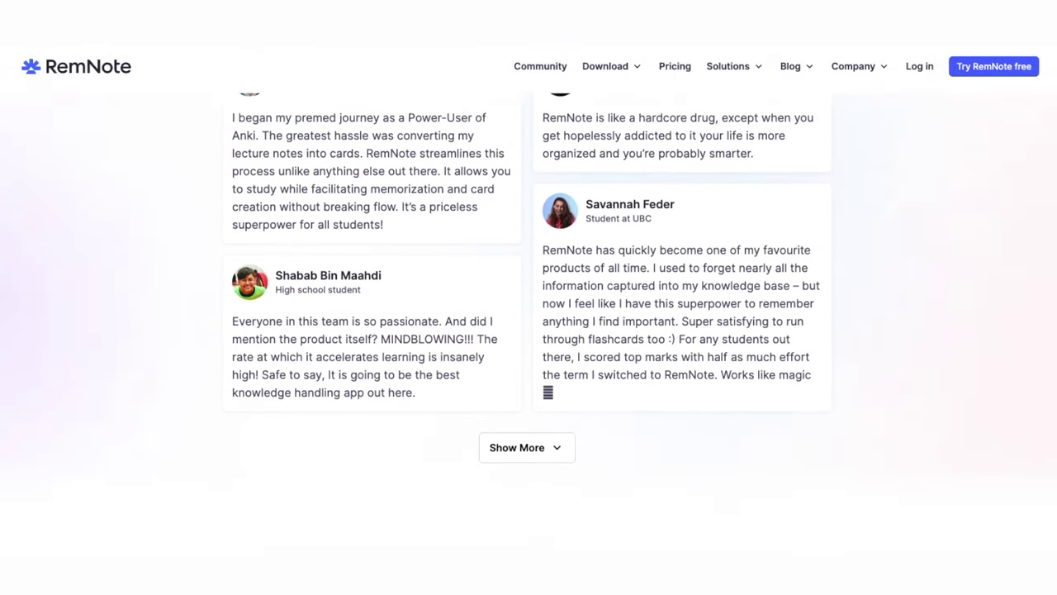
{"action": "scroll", "coordinate": [529, 330], "scroll_direction": "down", "scroll_amount": 4}
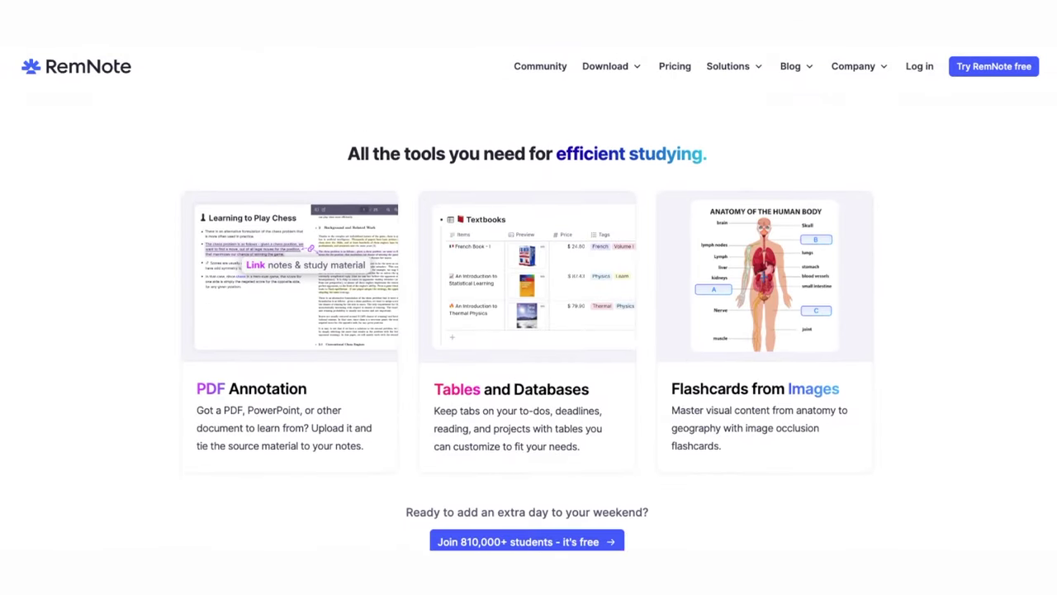
{"action": "scroll", "coordinate": [529, 330], "scroll_direction": "down", "scroll_amount": 2}
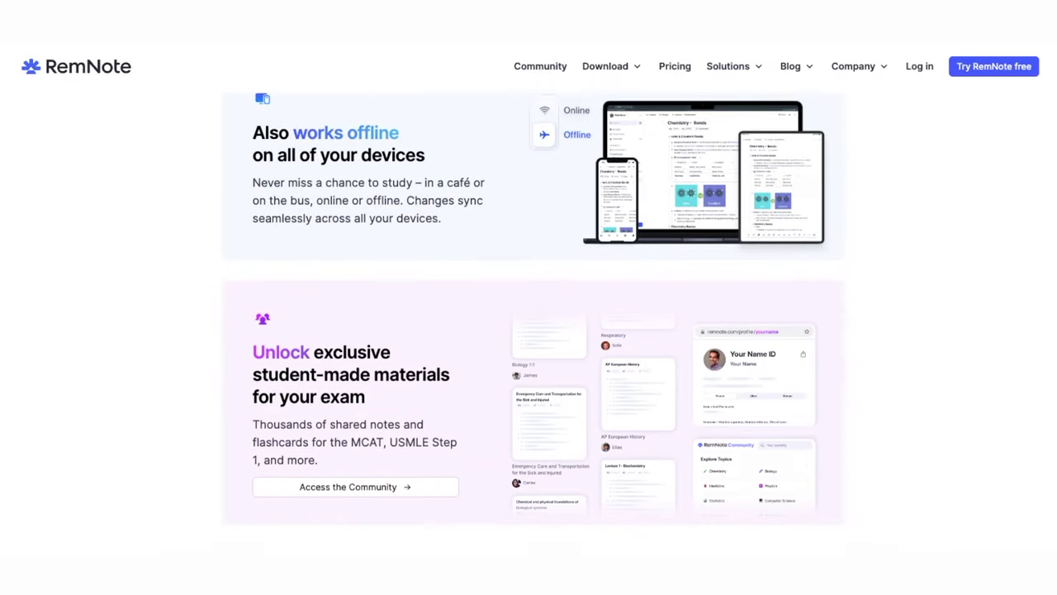
{"action": "scroll", "coordinate": [528, 330], "scroll_direction": "down", "scroll_amount": 7}
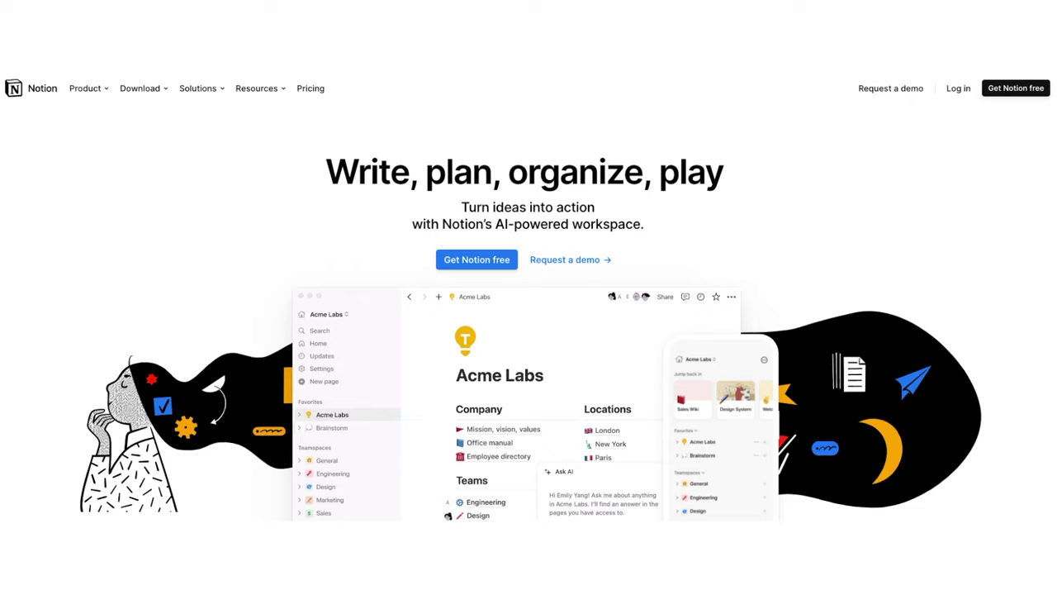
Step: Scroll Notion's homepage down to its community section, then reference Ligaments in the Skeletal System overview
{"action": "scroll", "coordinate": [529, 330], "scroll_direction": "down", "scroll_amount": 5}
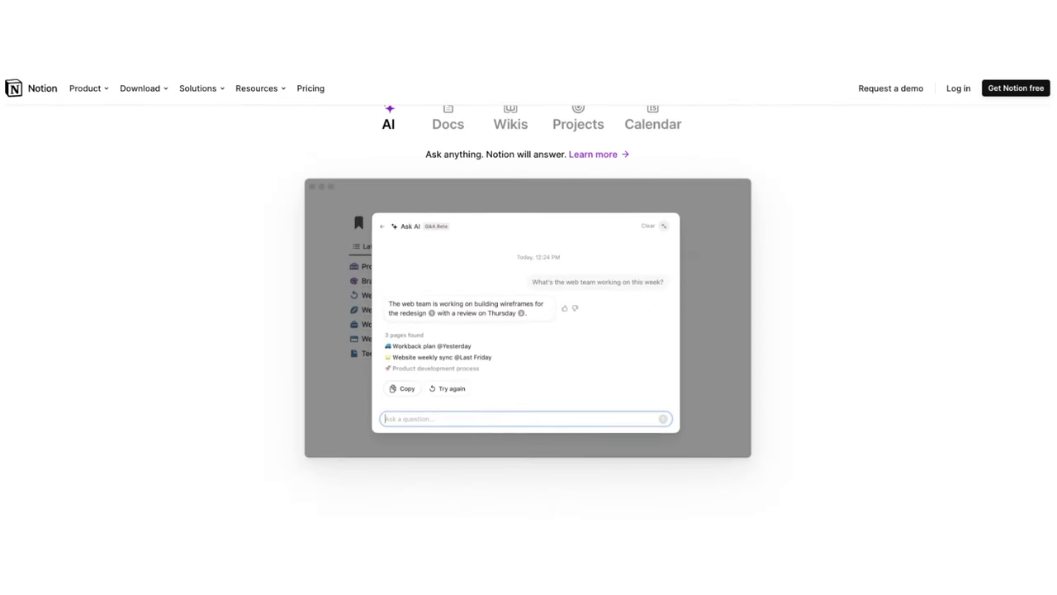
{"action": "scroll", "coordinate": [528, 330], "scroll_direction": "down", "scroll_amount": 3}
{"action": "scroll", "coordinate": [529, 330], "scroll_direction": "down", "scroll_amount": 15}
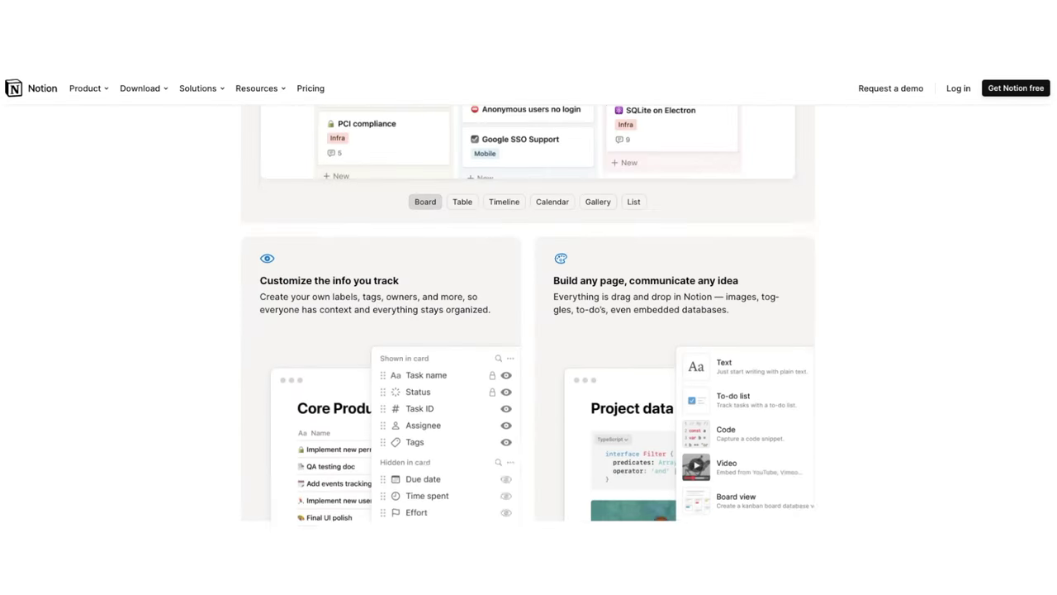
{"action": "scroll", "coordinate": [528, 330], "scroll_direction": "down", "scroll_amount": 9}
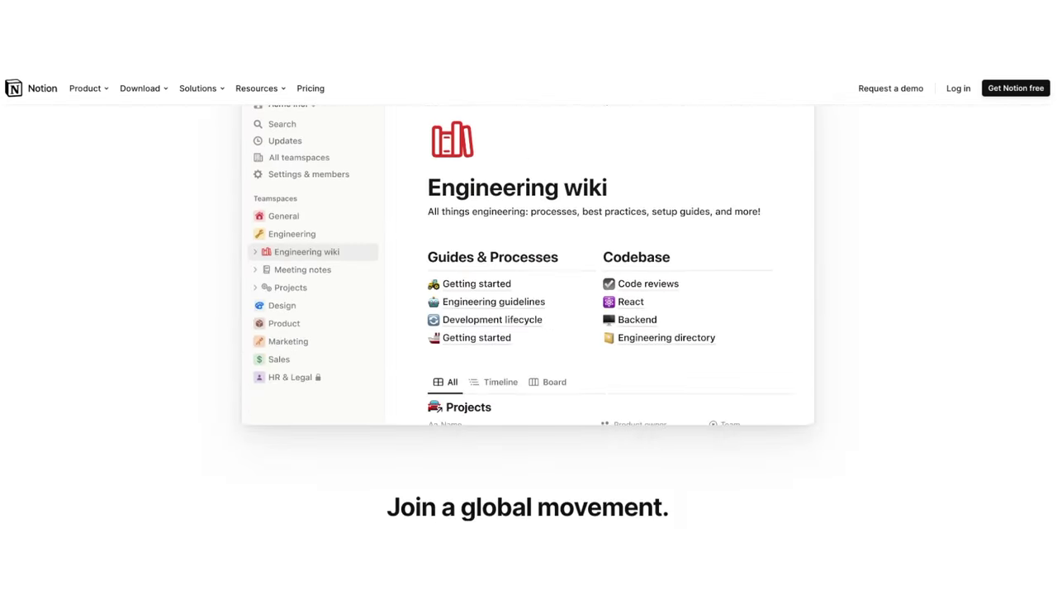
{"action": "scroll", "coordinate": [528, 330], "scroll_direction": "down", "scroll_amount": 5}
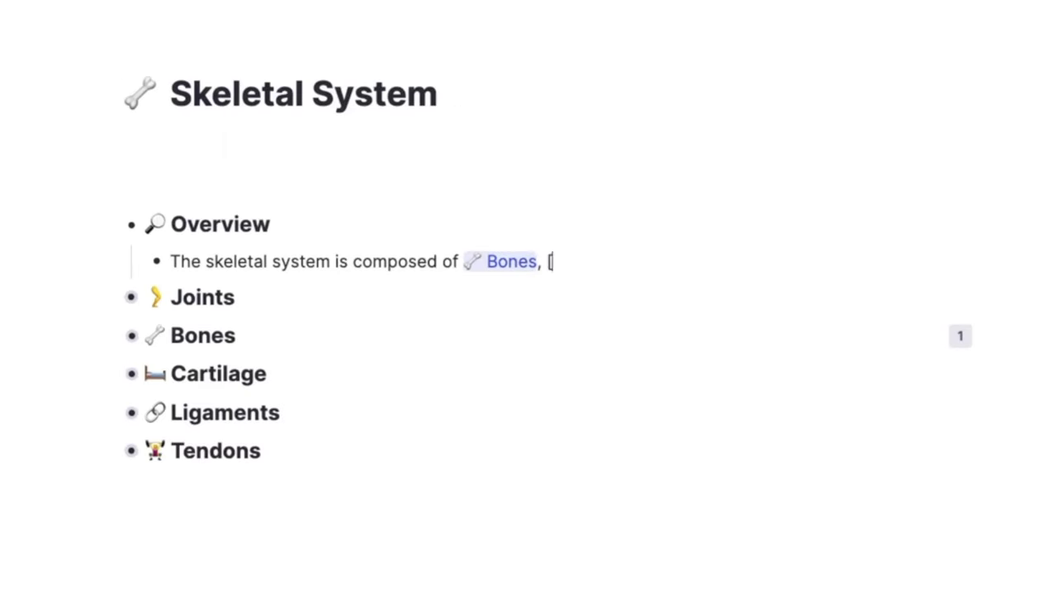
{"action": "type", "text": "lig"}
{"action": "key", "text": "Return"}
Step: Add another [[ reference to the overview and paste the PDF skeleton figure into the notes
{"action": "type", "text": ", [["}
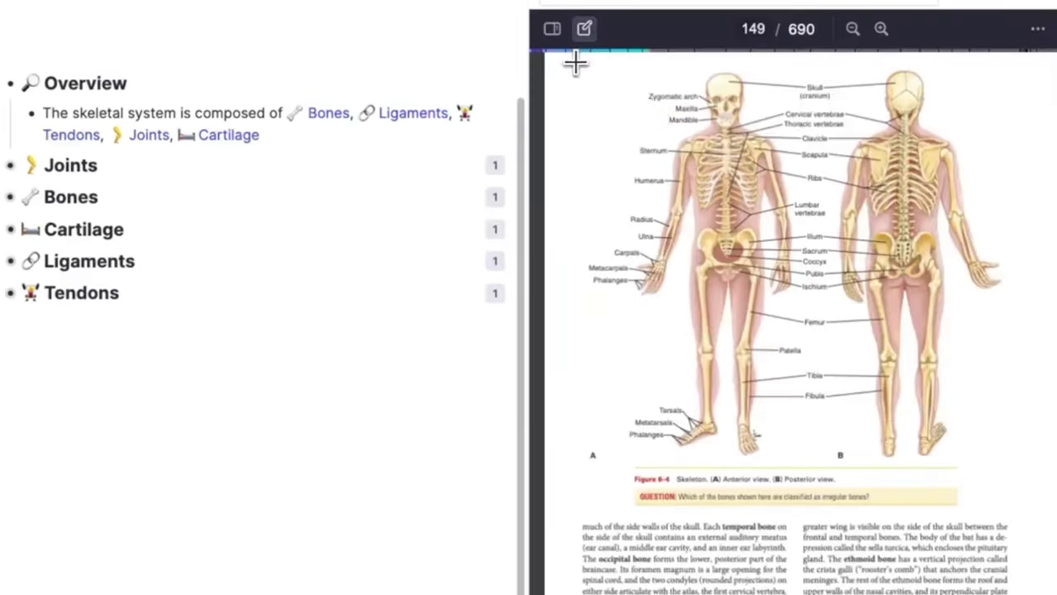
{"action": "left_click_drag", "start_coordinate": [573, 63], "coordinate": [1032, 512]}
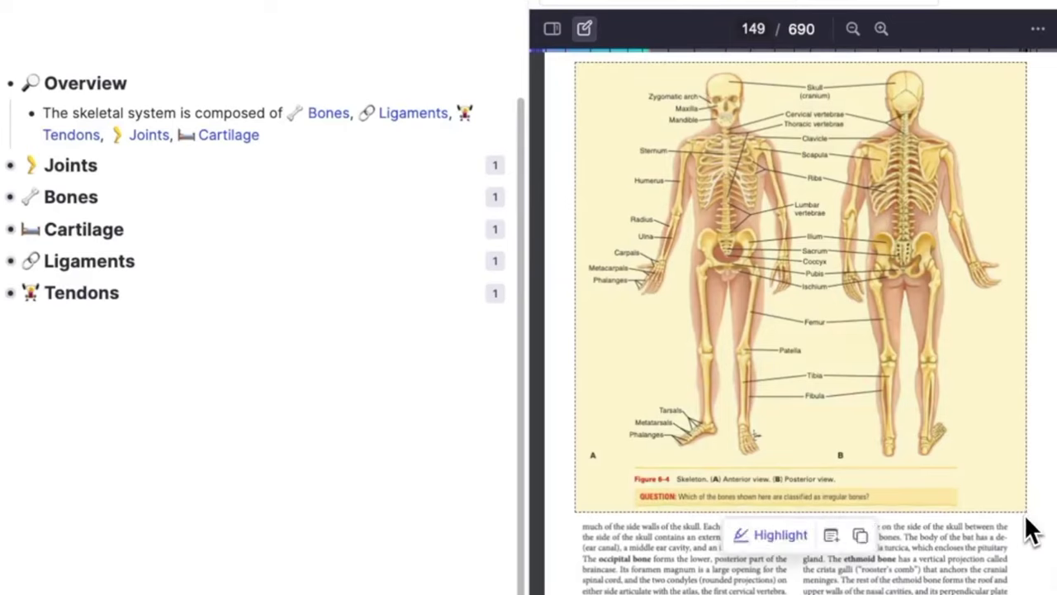
{"action": "key", "text": "super+v"}
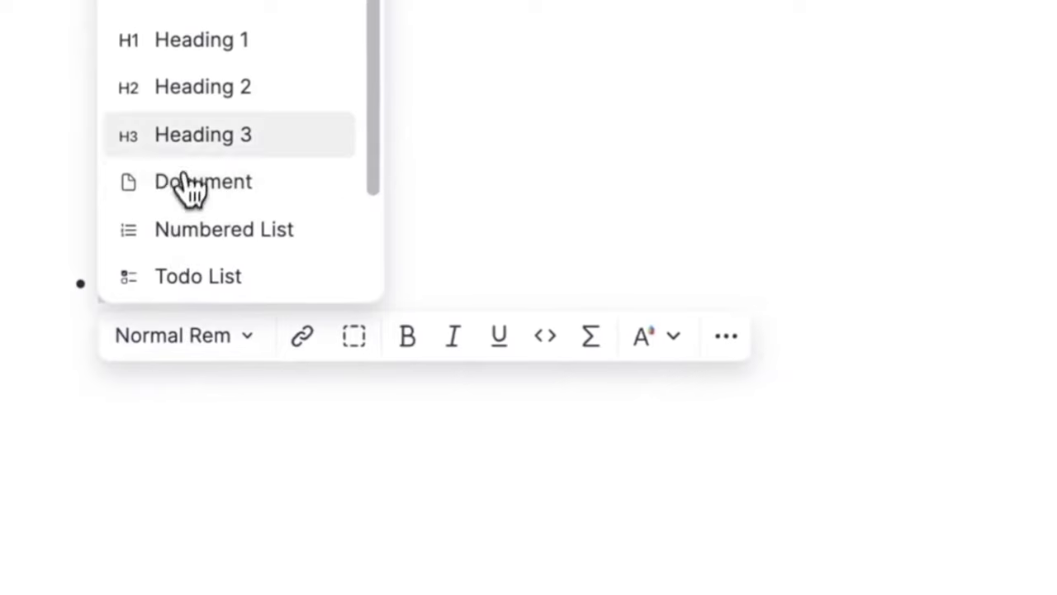
Step: Make 'This bullet is a Rem!' a purple Heading 3, then start practising the page's flashcards
{"action": "left_click", "coordinate": [186, 151]}
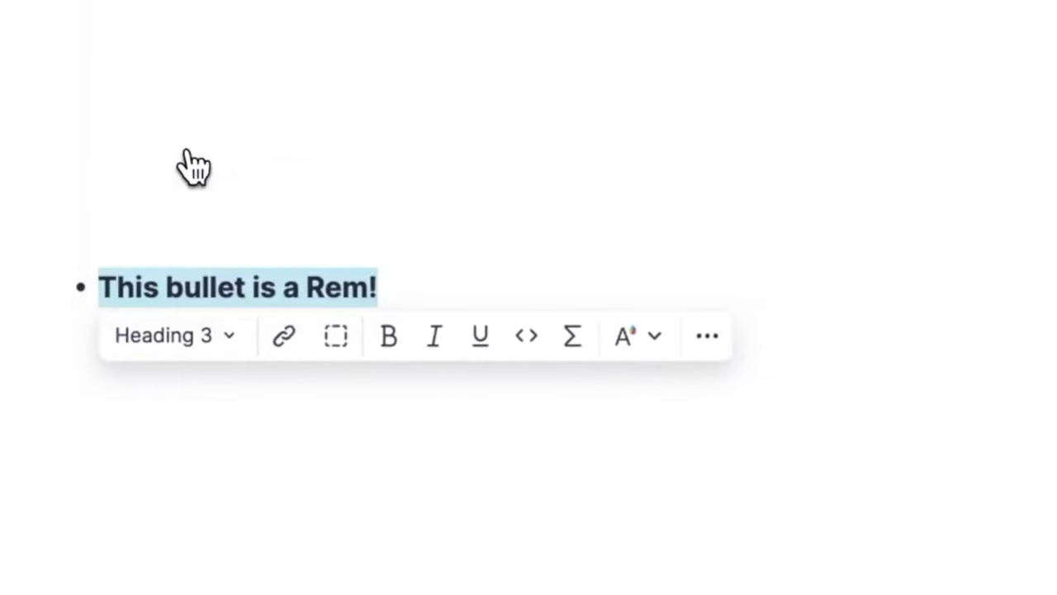
{"action": "left_click", "coordinate": [614, 334]}
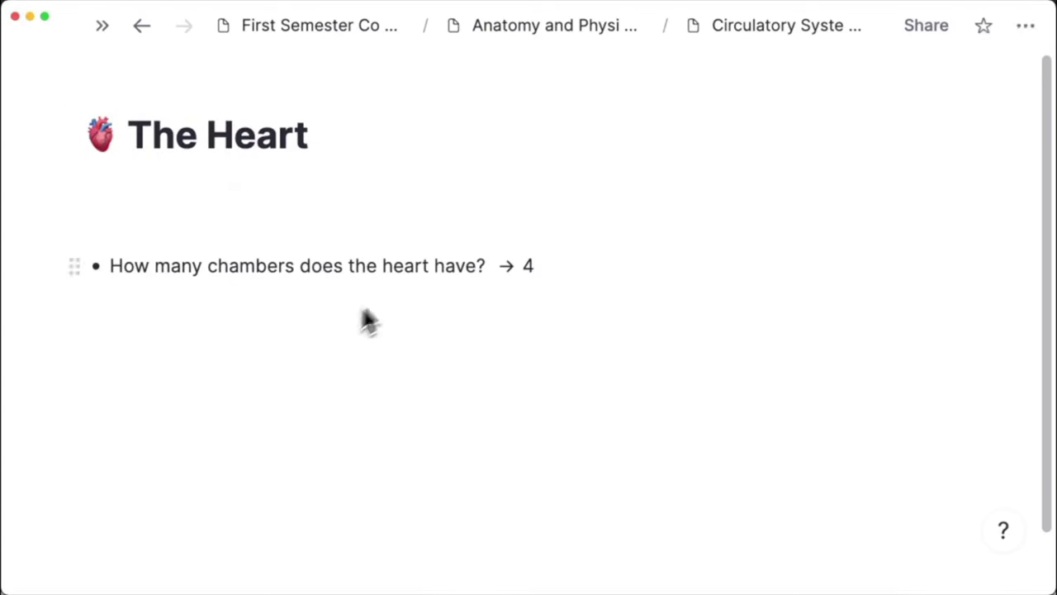
{"action": "left_click", "coordinate": [1022, 31]}
{"action": "mouse_move", "coordinate": [979, 85]}
{"action": "left_click", "coordinate": [698, 82]}
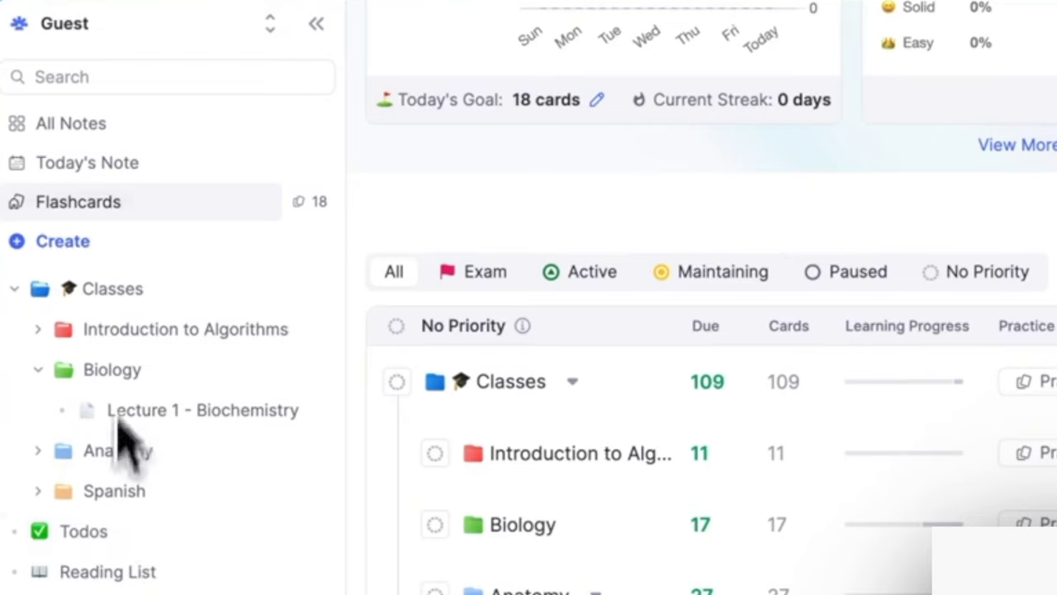
Step: Go through Search, a deck preview and the Create menu to the RemNote Update Version 1.1 notes
{"action": "left_click", "coordinate": [62, 79]}
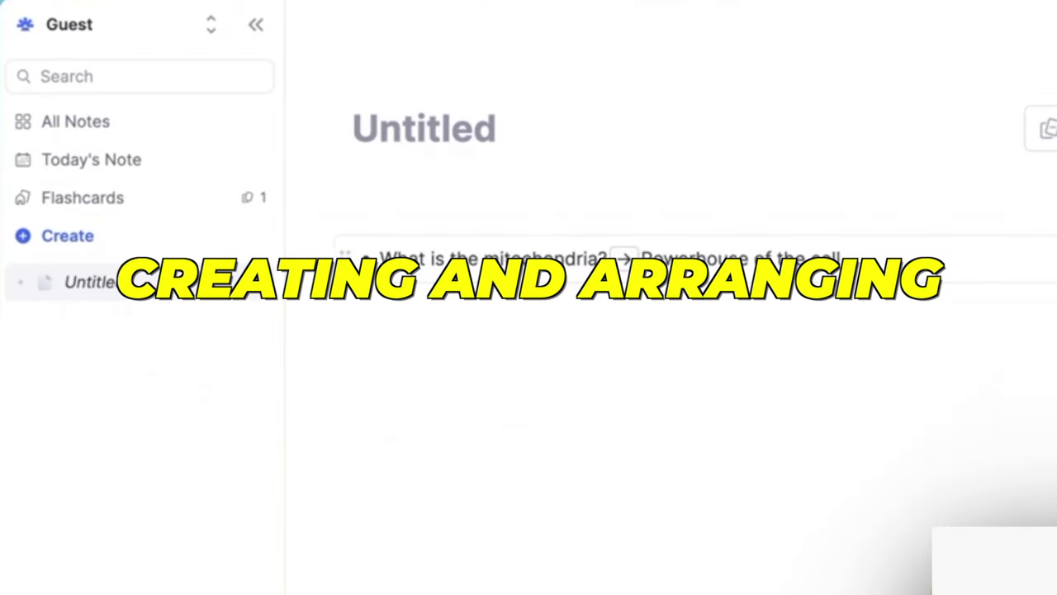
{"action": "left_click", "coordinate": [1053, 259]}
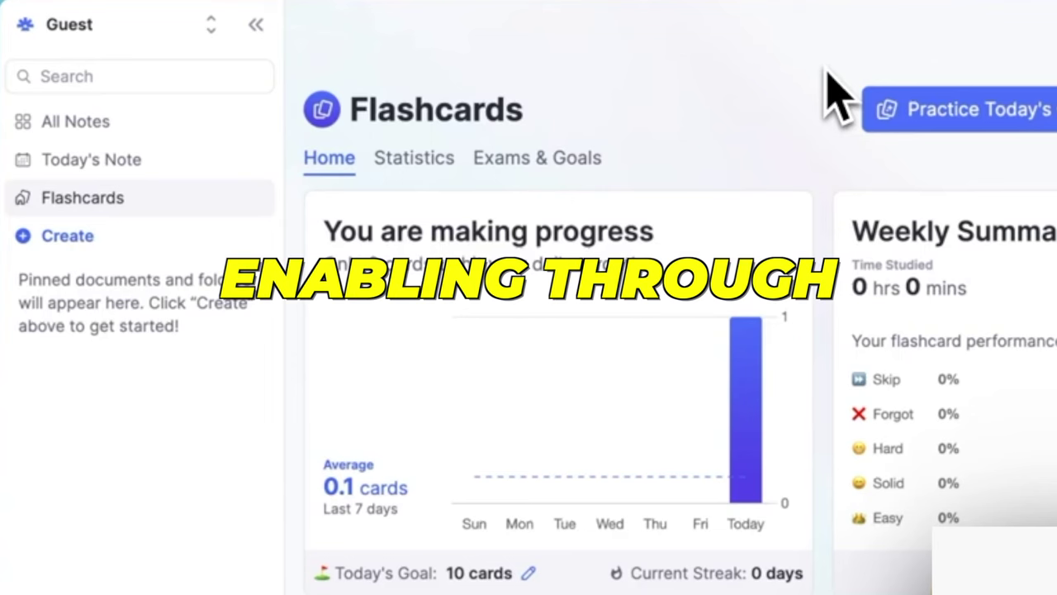
{"action": "left_click", "coordinate": [221, 236]}
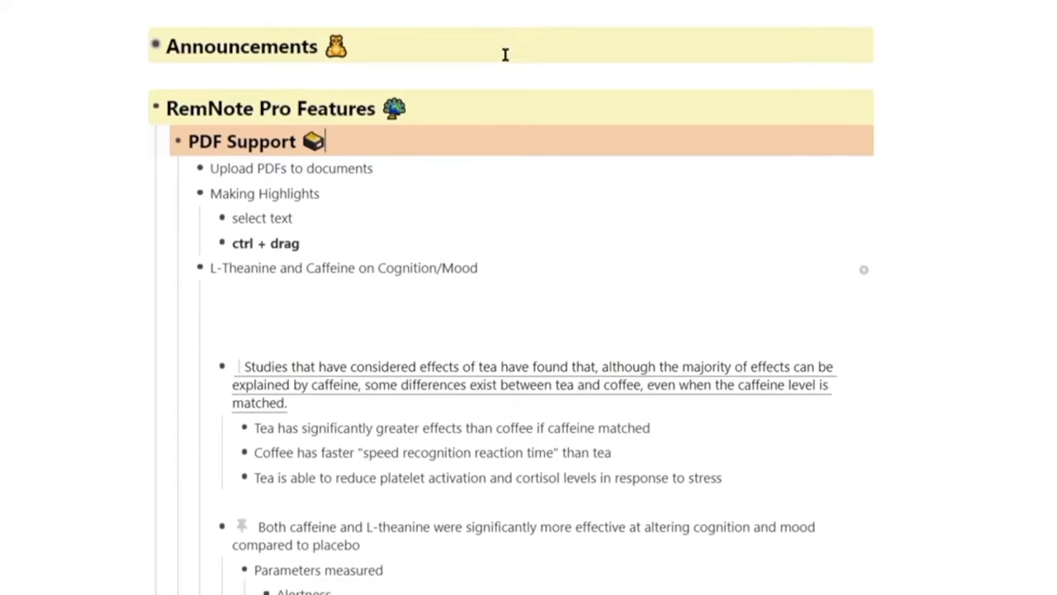
{"action": "scroll", "coordinate": [506, 54], "scroll_direction": "down", "scroll_amount": 2}
{"action": "scroll", "coordinate": [506, 55], "scroll_direction": "down", "scroll_amount": 1}
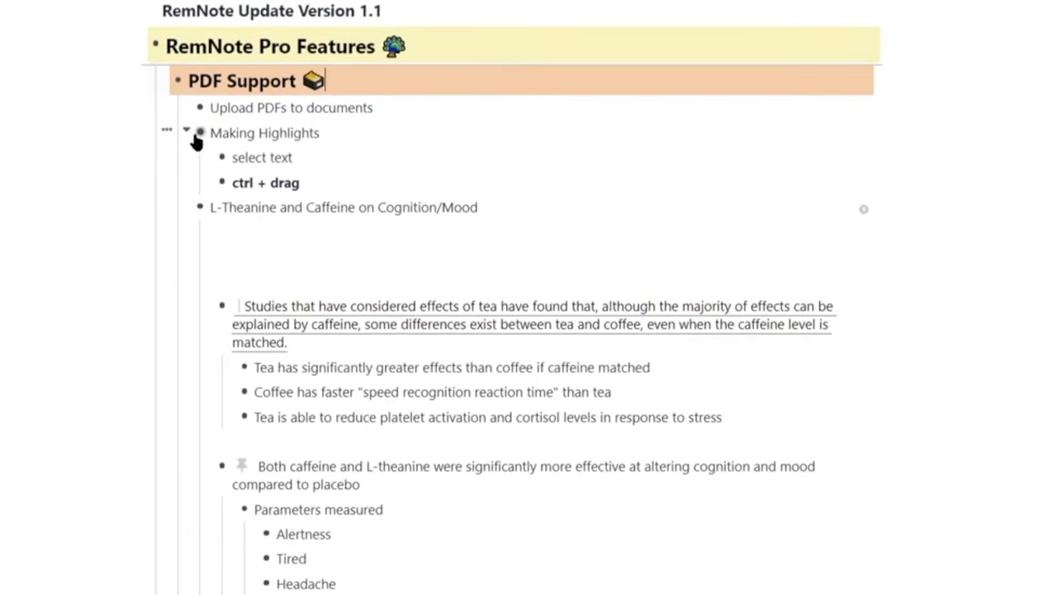
Step: Open the L-Theanine and Caffeine PDF in split view and box its Abstract for highlighting
{"action": "left_click", "coordinate": [199, 209]}
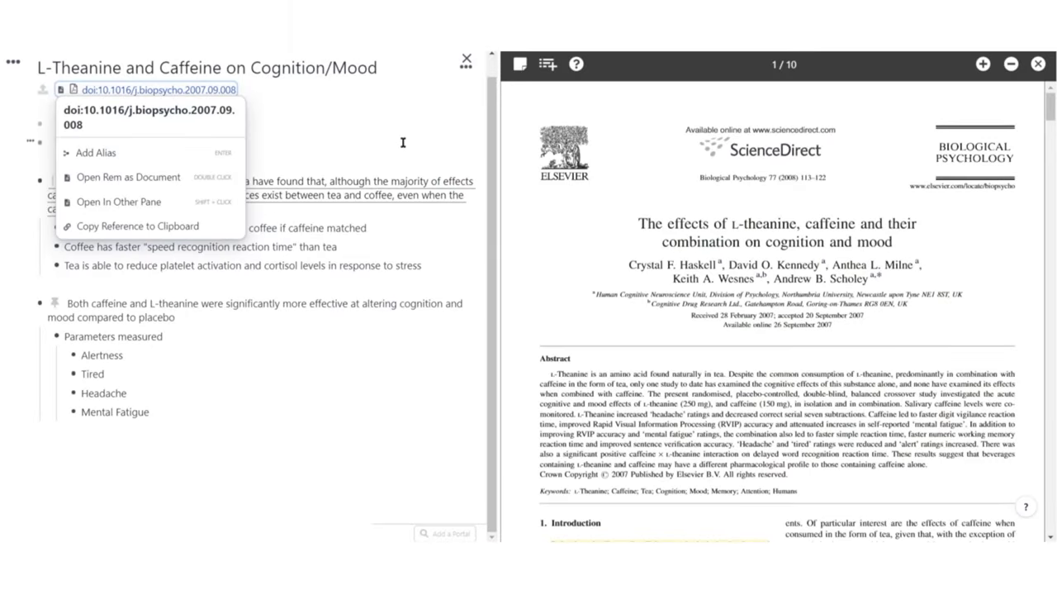
{"action": "left_click", "coordinate": [404, 142]}
{"action": "scroll", "coordinate": [618, 241], "scroll_direction": "down", "scroll_amount": 3}
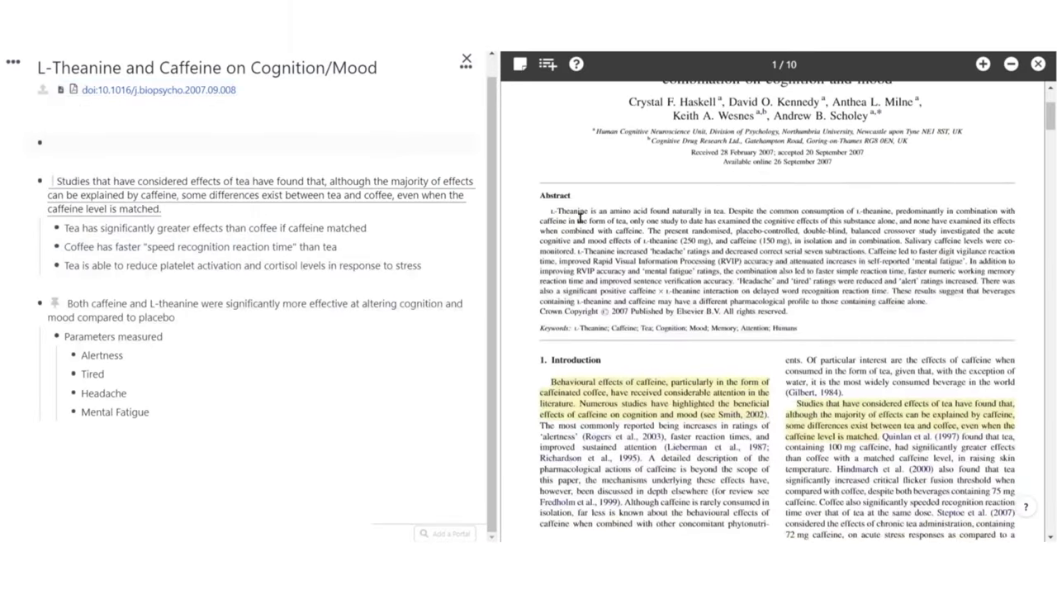
{"action": "mouse_move", "coordinate": [551, 214]}
{"action": "left_mouse_down"}
{"action": "mouse_move", "coordinate": [872, 317]}
{"action": "mouse_move", "coordinate": [964, 324]}
{"action": "left_mouse_up"}
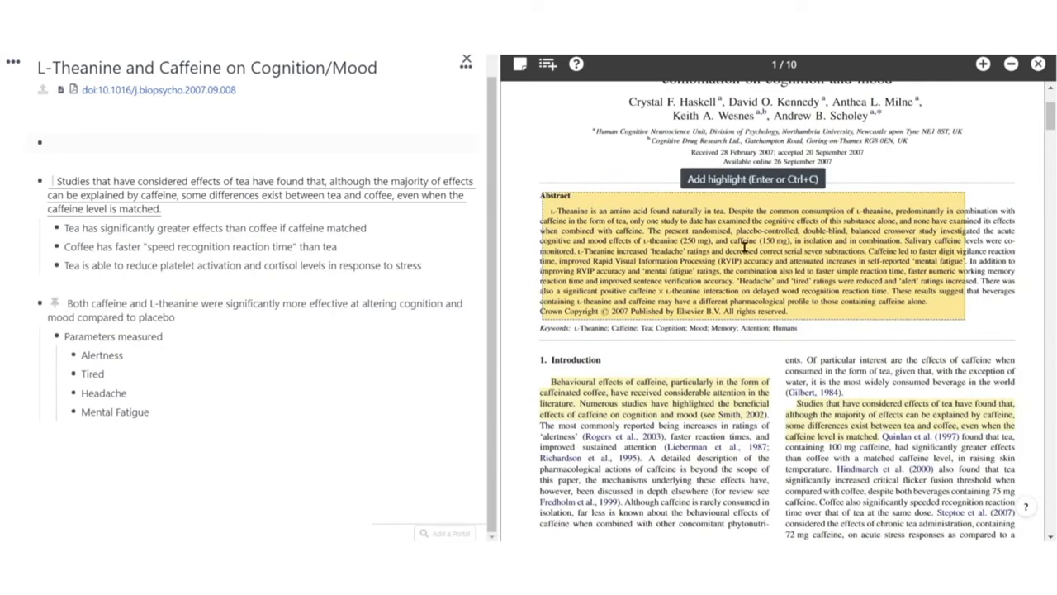
{"action": "left_click", "coordinate": [761, 272]}
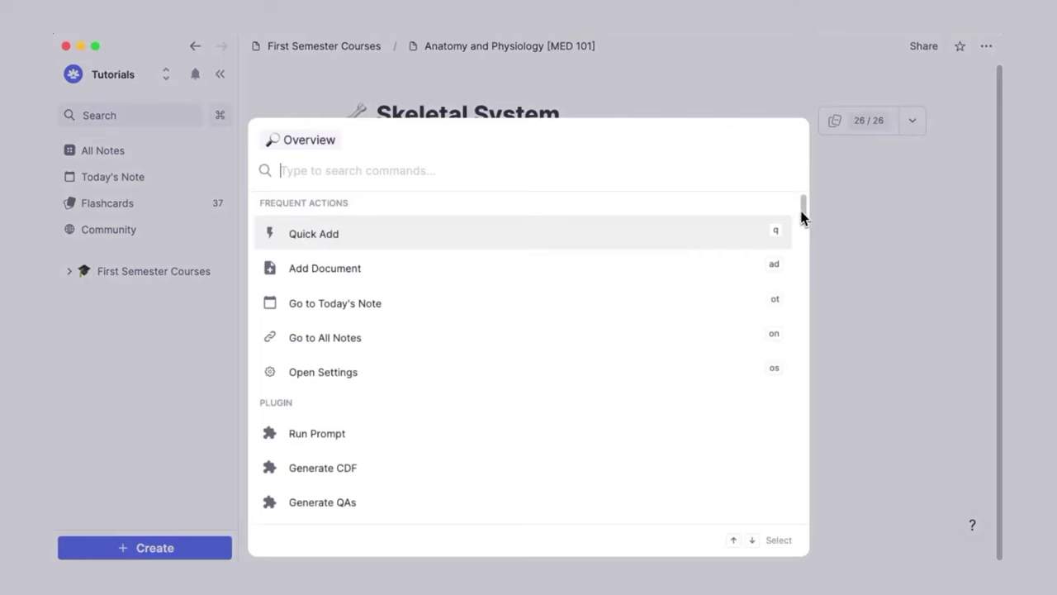
Step: Insert a table view tagged First Year Med and move MED 101: Anatomy below MED 102: Biochemistry
{"action": "left_click_drag", "start_coordinate": [807, 216], "coordinate": [808, 266]}
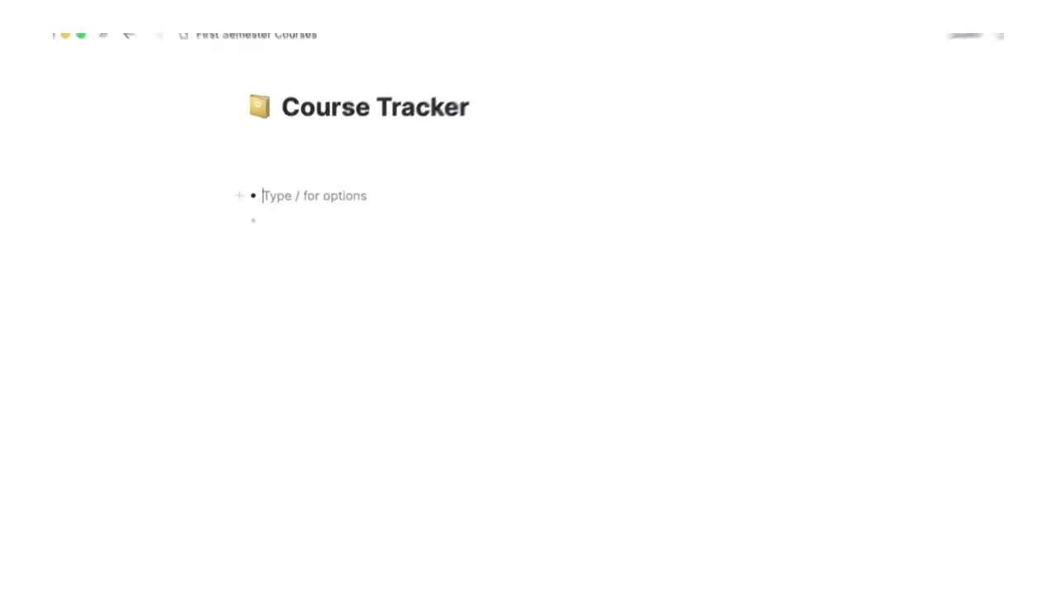
{"action": "type", "text": "/table"}
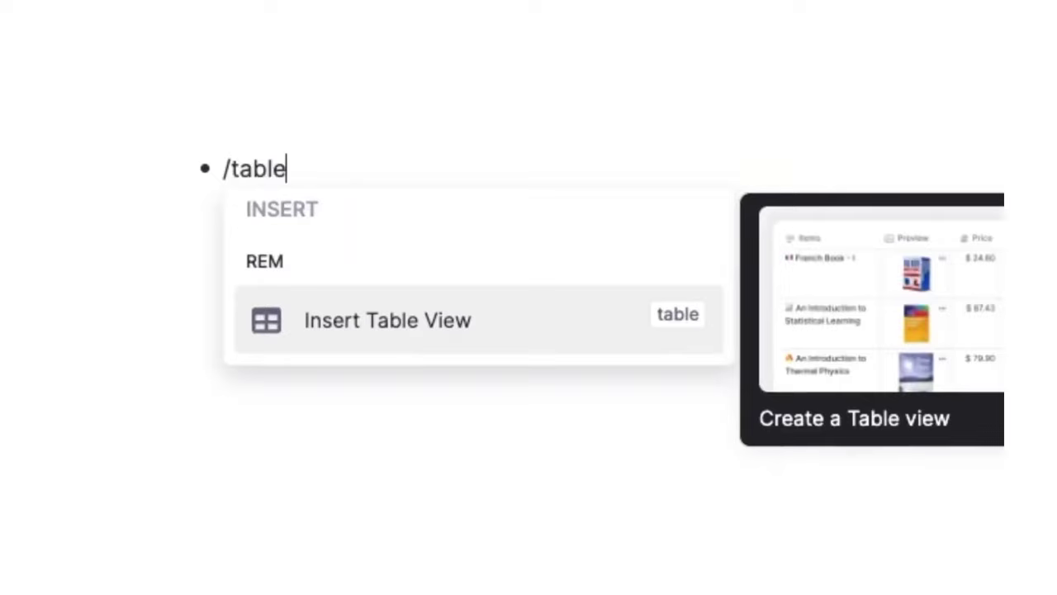
{"action": "key", "text": "Return"}
{"action": "left_click", "coordinate": [402, 290]}
{"action": "type", "text": "First Year Med"}
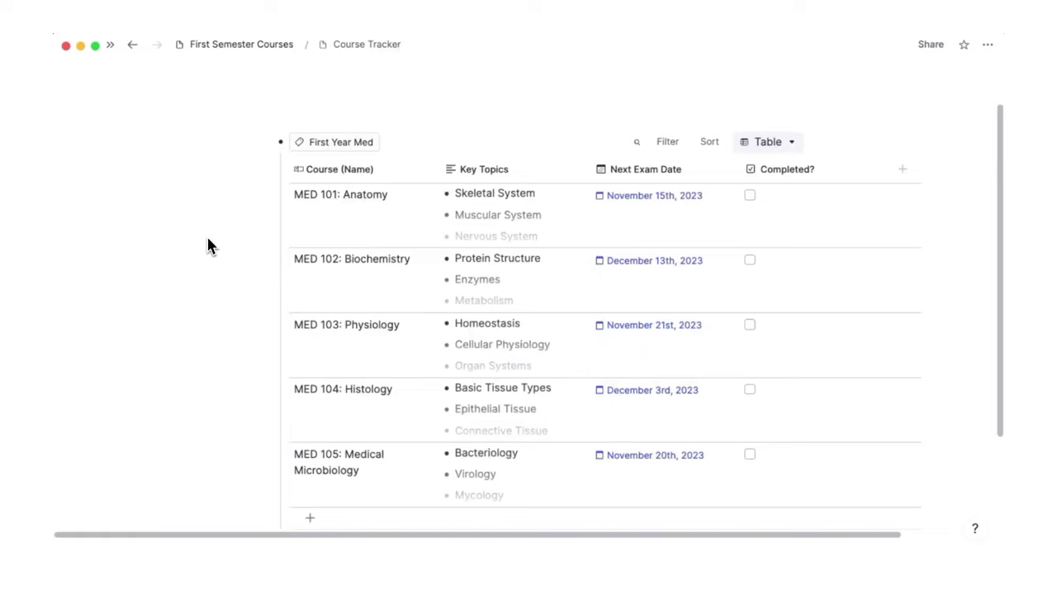
{"action": "left_click_drag", "start_coordinate": [366, 147], "coordinate": [364, 273]}
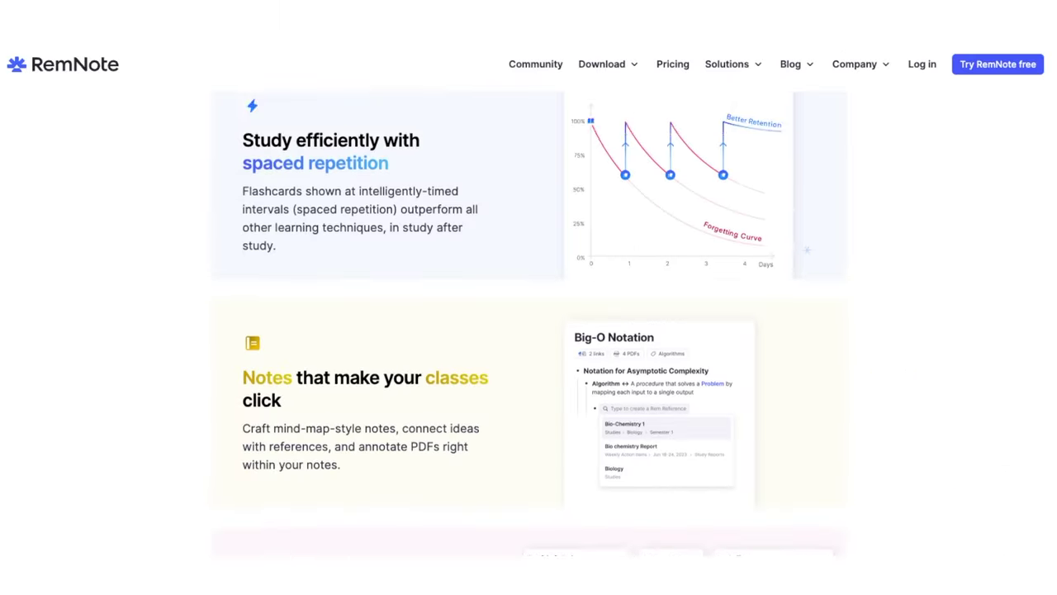
Step: Scroll to 'Ready to try RemNote?', then select the anatomy PDF paragraph on the two skin layers
{"action": "scroll", "coordinate": [528, 313], "scroll_direction": "down", "scroll_amount": 5}
{"action": "scroll", "coordinate": [528, 331], "scroll_direction": "down", "scroll_amount": 5}
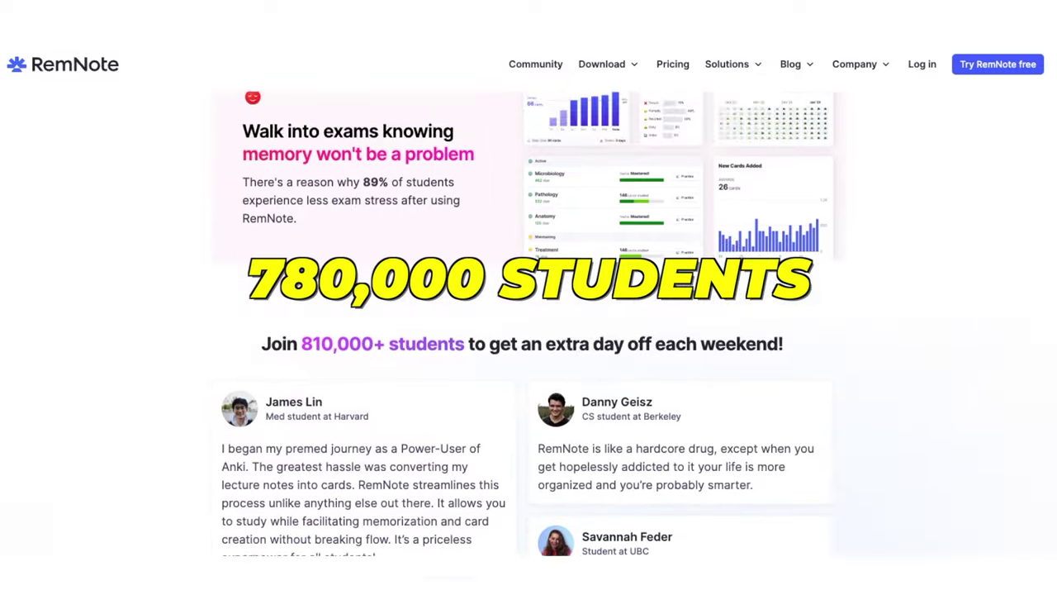
{"action": "scroll", "coordinate": [529, 330], "scroll_direction": "down", "scroll_amount": 7}
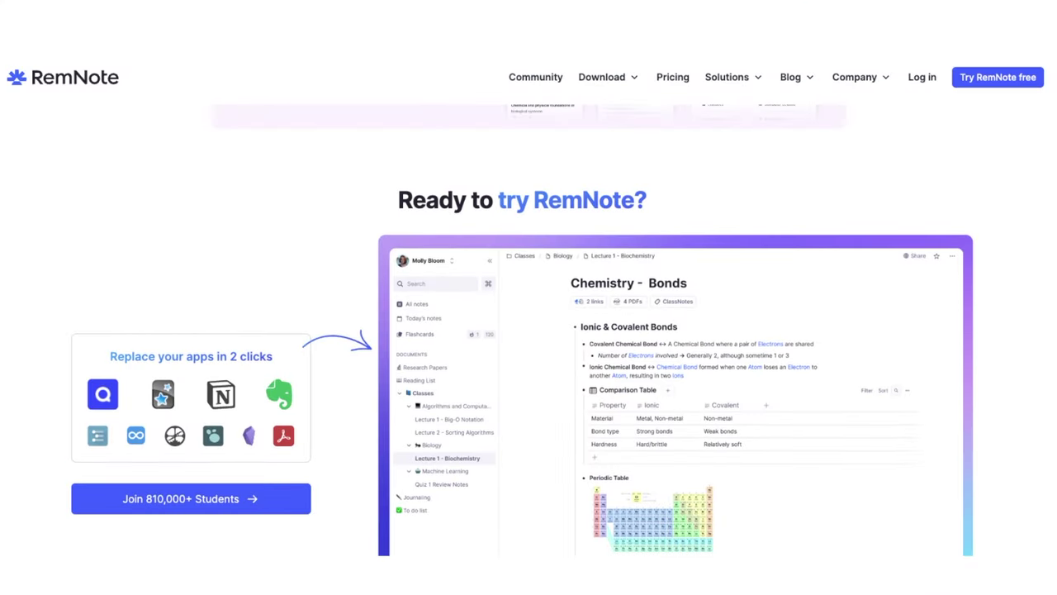
{"action": "left_click_drag", "start_coordinate": [512, 292], "coordinate": [704, 322]}
{"action": "key", "text": "super+c"}
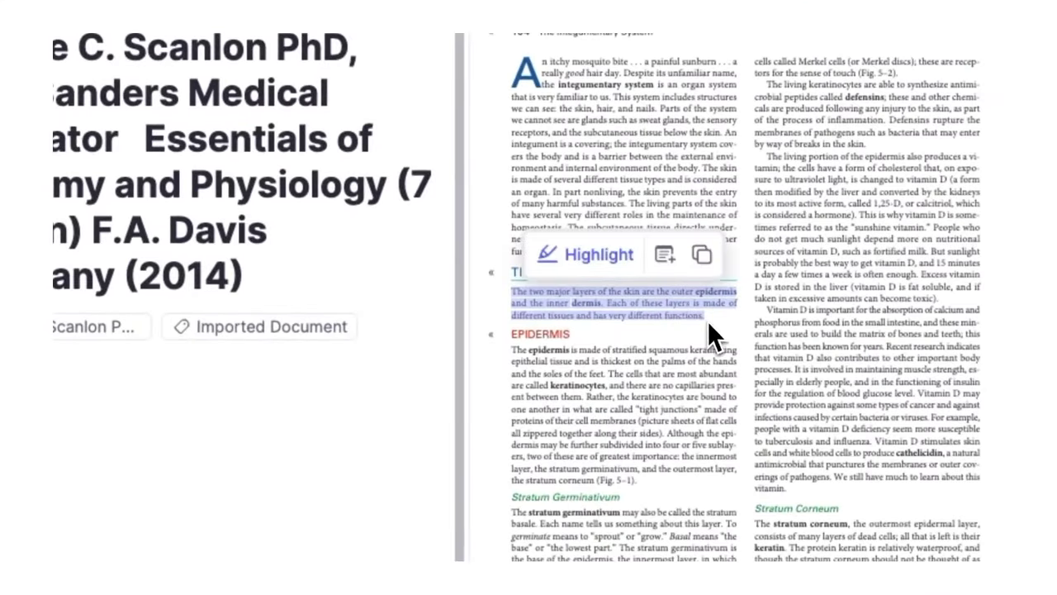
Step: Highlight and paste the skin passage, make the topic bullets Heading 3, and select the herniated disc text
{"action": "left_click", "coordinate": [551, 251]}
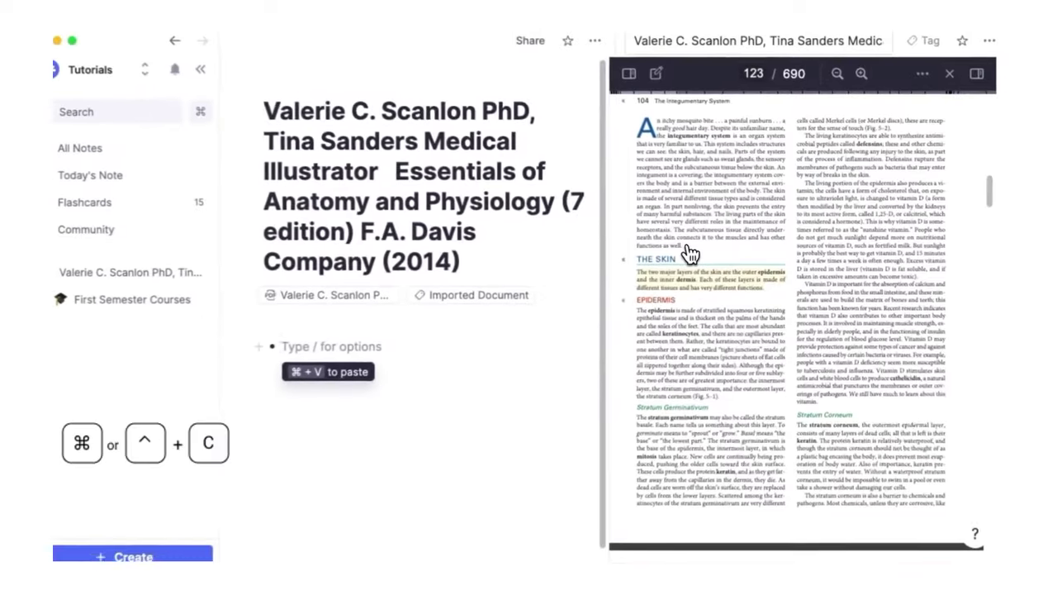
{"action": "key", "text": "super+v"}
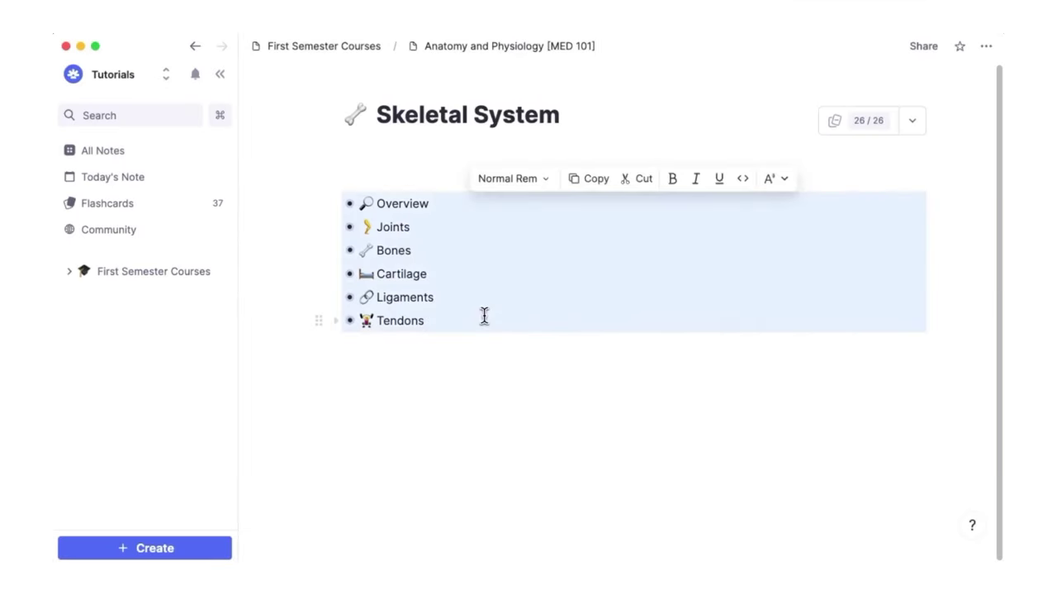
{"action": "key", "text": "super+slash"}
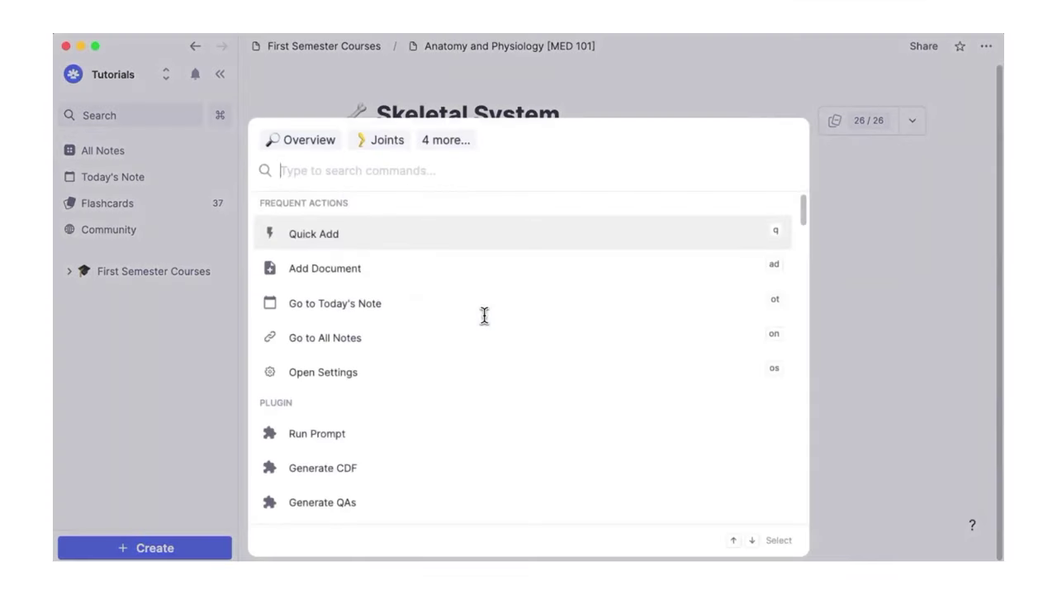
{"action": "type", "text": "h3"}
{"action": "key", "text": "Return"}
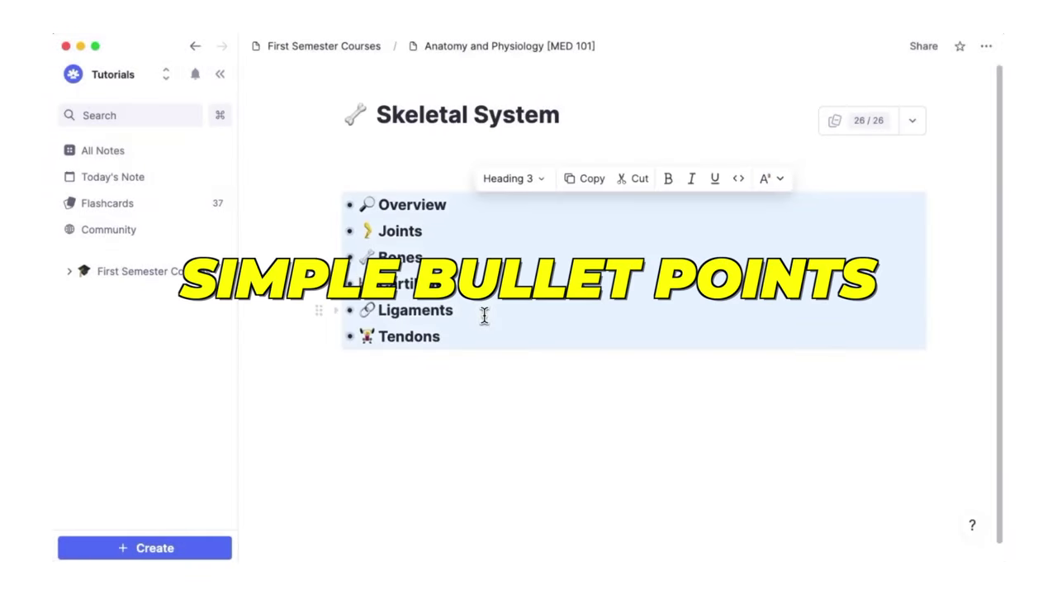
{"action": "left_click", "coordinate": [498, 353]}
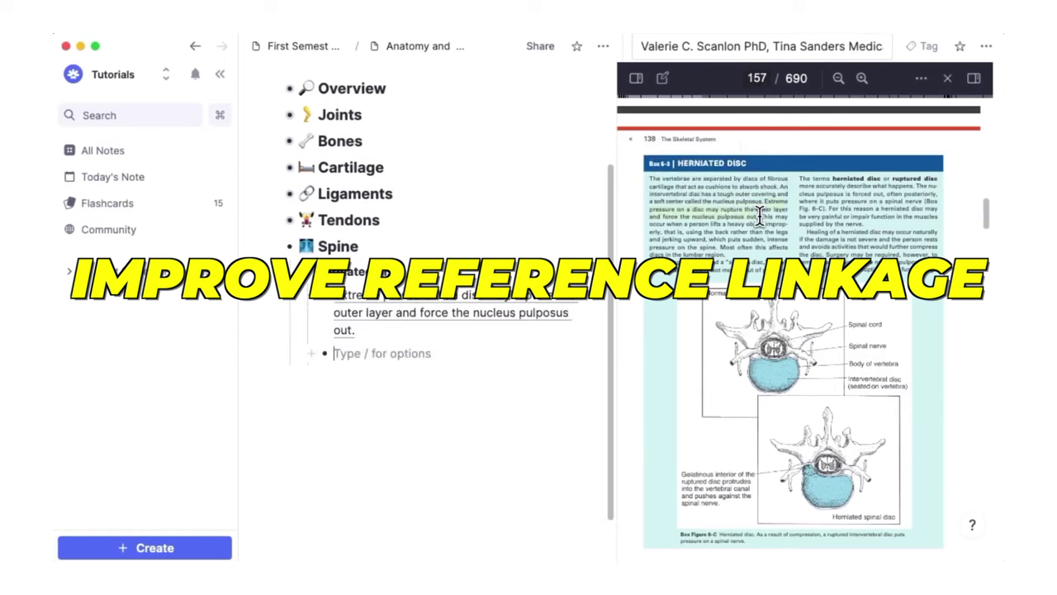
{"action": "left_click_drag", "start_coordinate": [805, 232], "coordinate": [818, 251]}
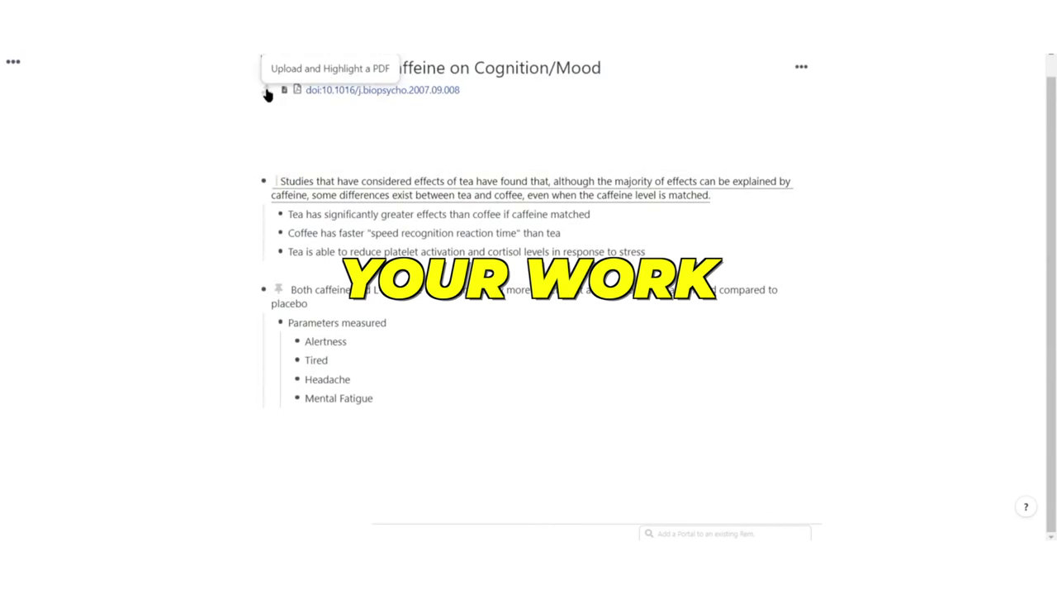
Step: Open the linked paper, highlight-copy the caffeine pharmacology passage, and paste it as a new reference bullet
{"action": "left_click", "coordinate": [354, 93]}
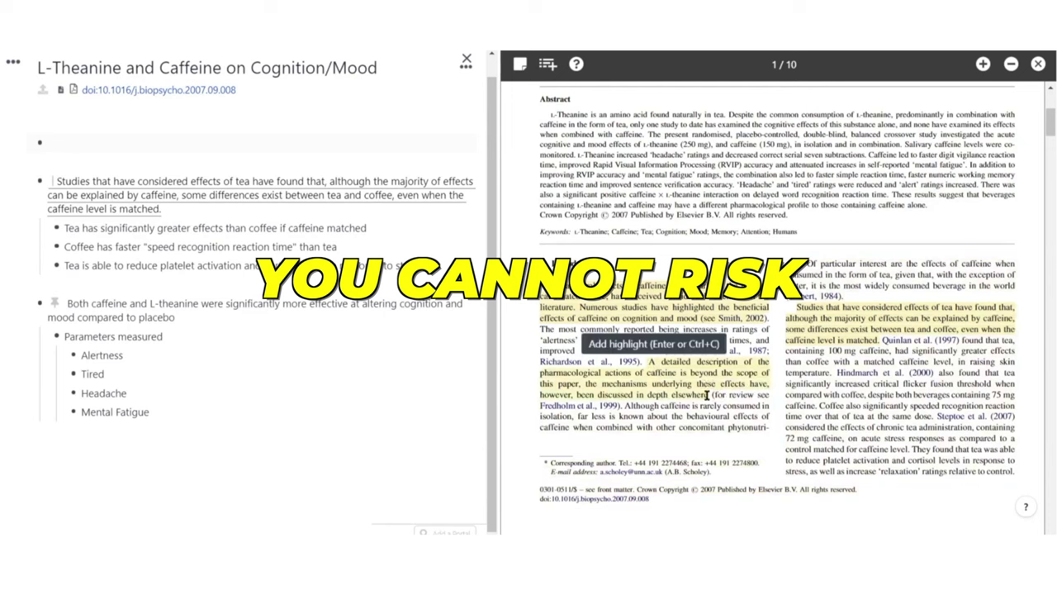
{"action": "key", "text": "ctrl+c"}
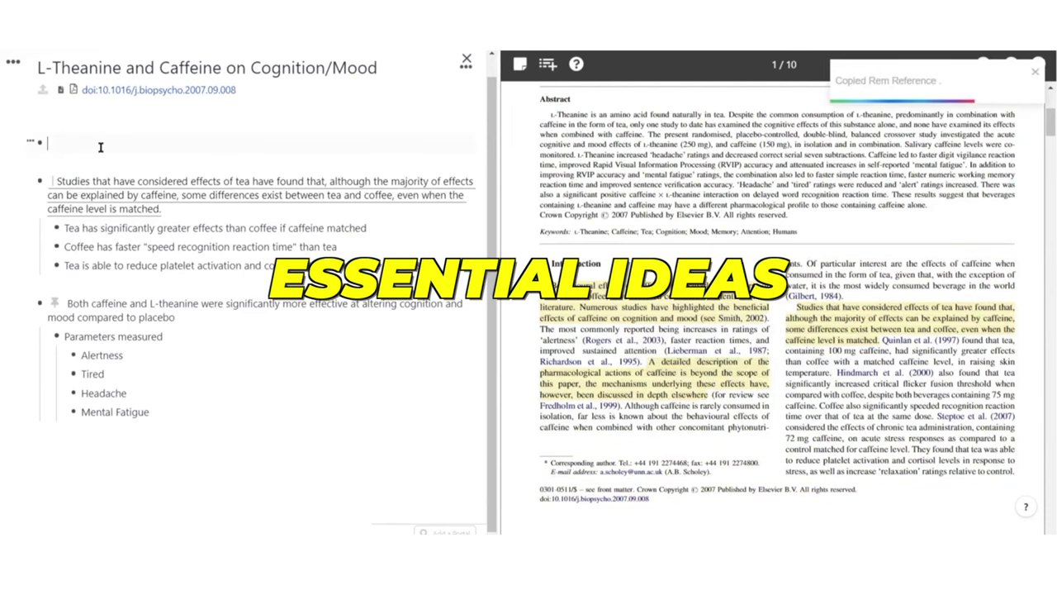
{"action": "key", "text": "ctrl+v"}
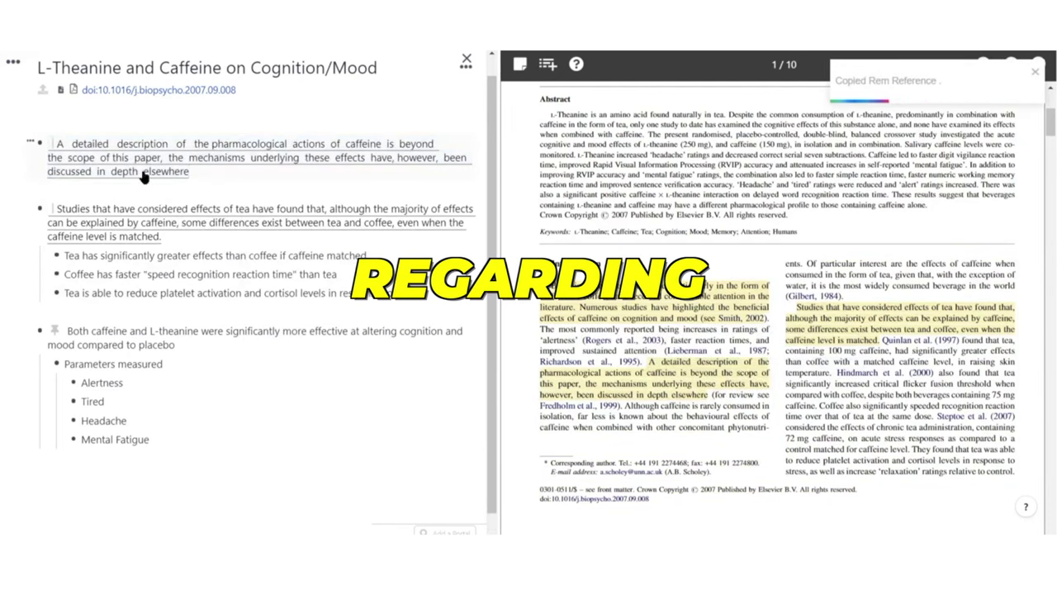
{"action": "key", "text": "Return"}
{"action": "scroll", "coordinate": [612, 232], "scroll_direction": "down", "scroll_amount": 3}
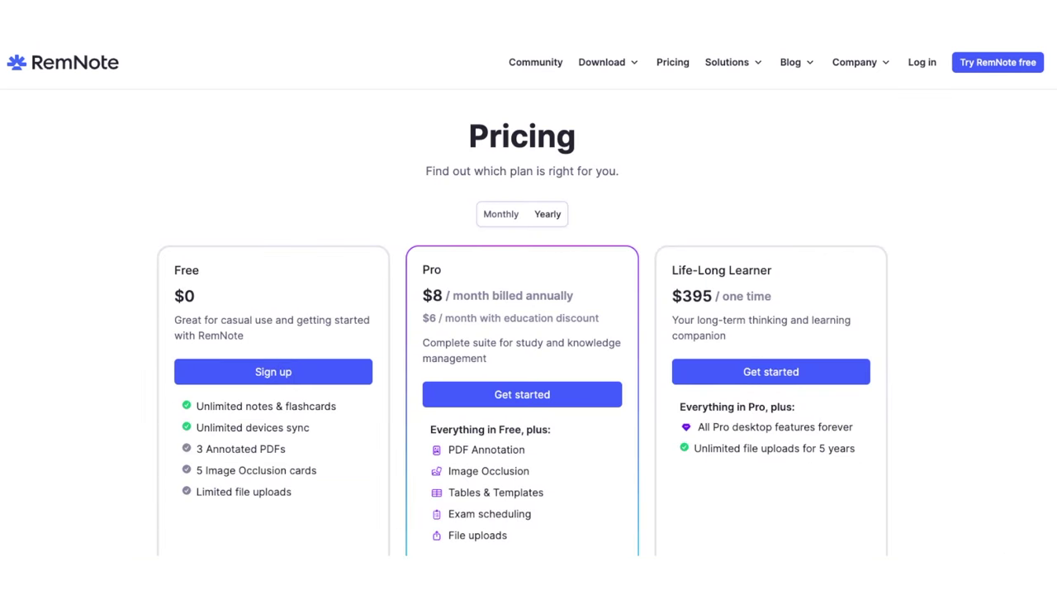
Step: Scroll the Pricing page to the Free-versus-Pro comparison showing 3 annotated documents versus Unlimited
{"action": "scroll", "coordinate": [522, 330], "scroll_direction": "down", "scroll_amount": 2}
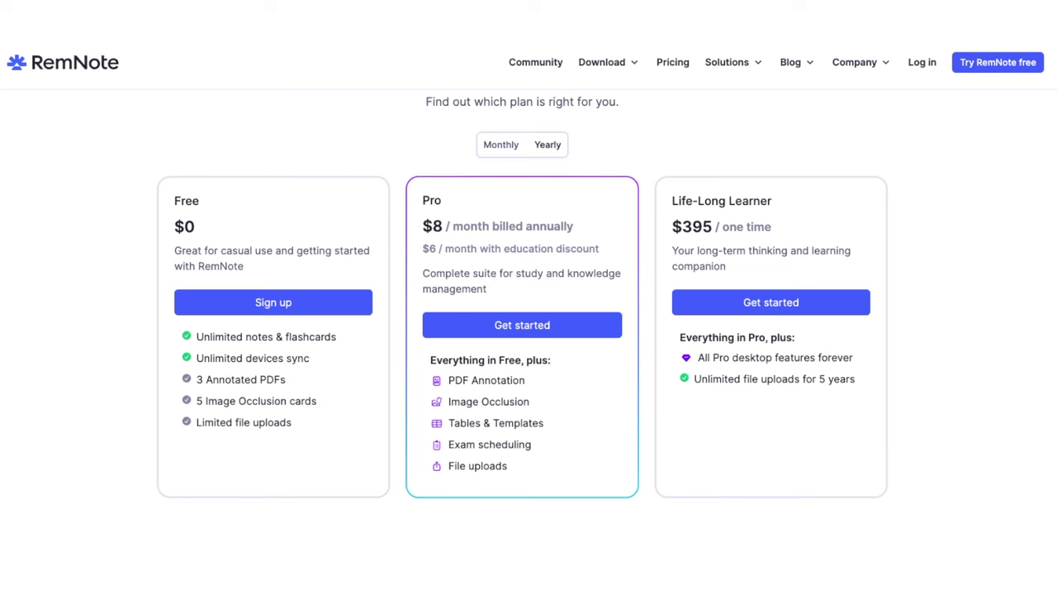
{"action": "scroll", "coordinate": [521, 331], "scroll_direction": "down", "scroll_amount": 5}
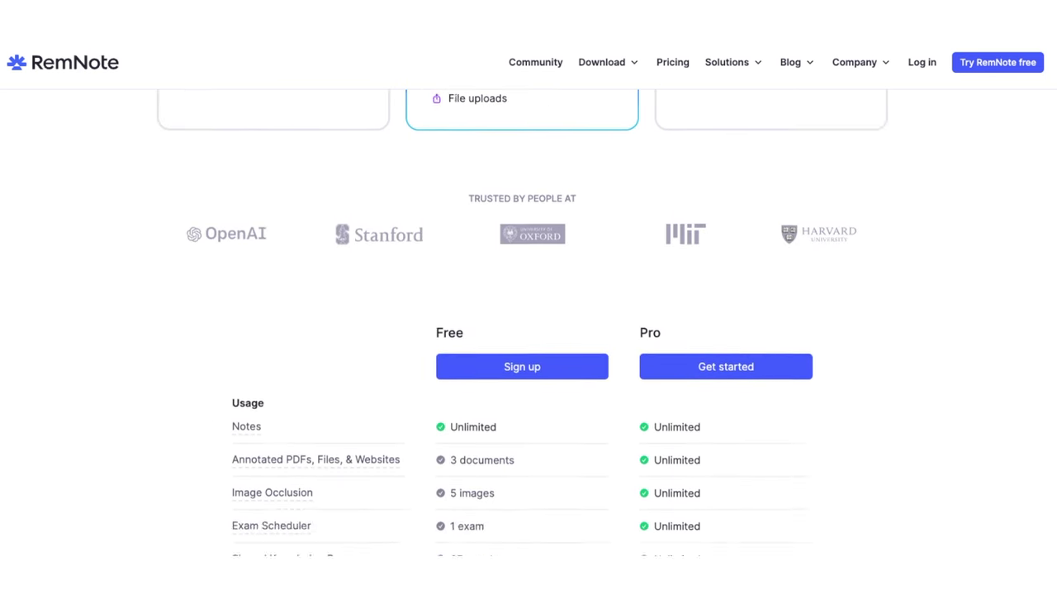